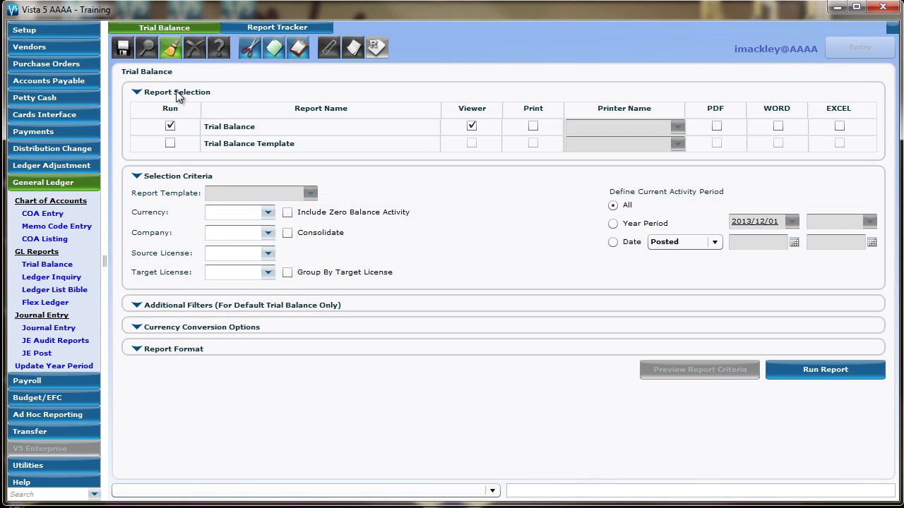
# Mark Trial Balance Template to run and open the Report Template setup screen.
pyautogui.click(170, 143)
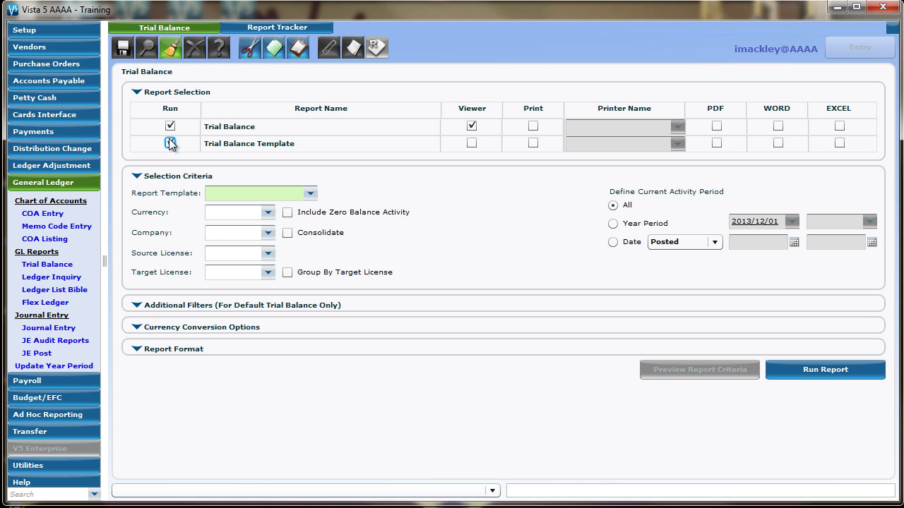
pyautogui.click(56, 29)
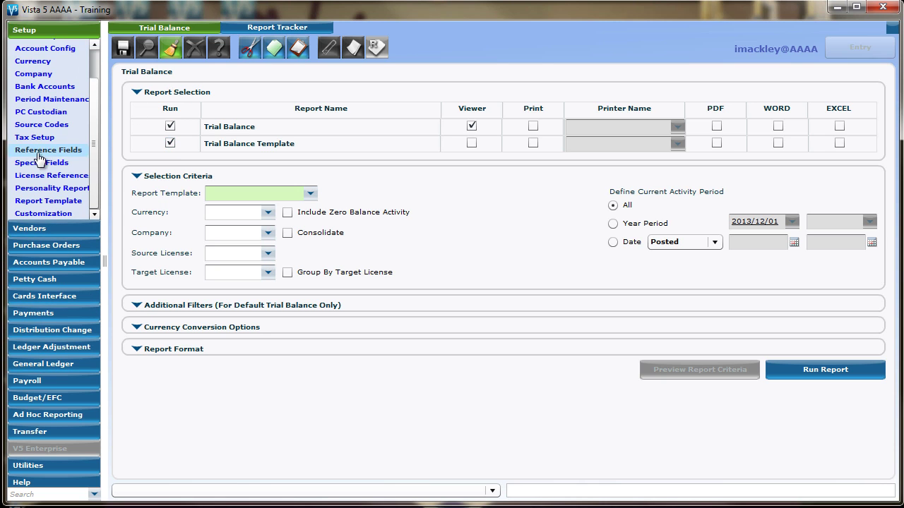
pyautogui.click(48, 203)
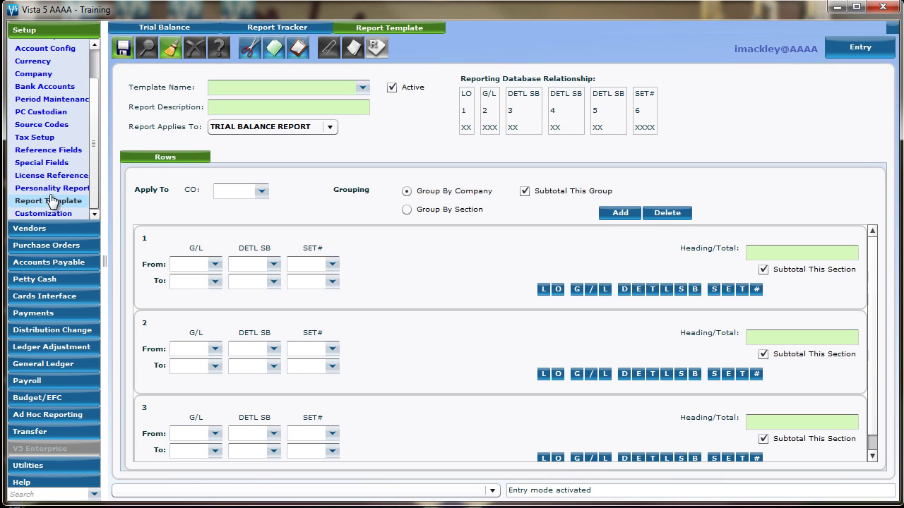
# Inspect row 1's G/L range, the G/L and DETL SB segments, and the Heading/Total field.
pyautogui.click(182, 263)
pyautogui.click(186, 280)
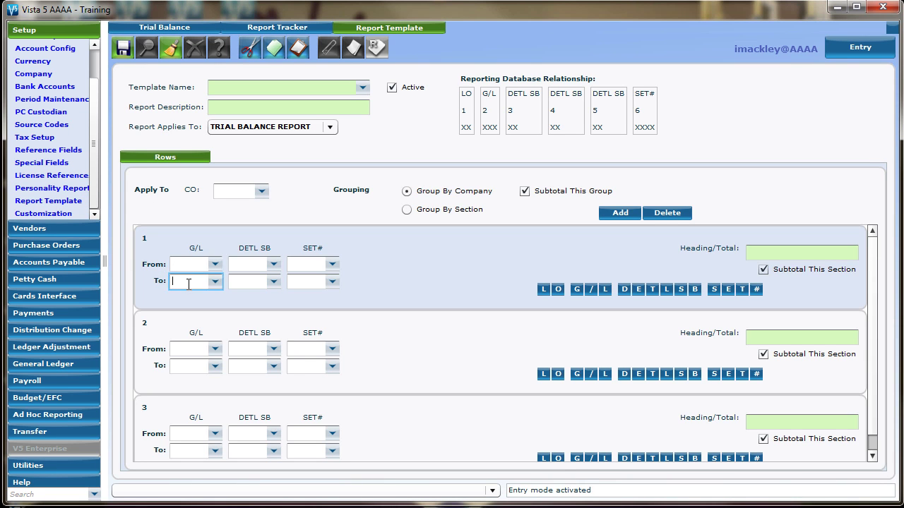
pyautogui.click(579, 289)
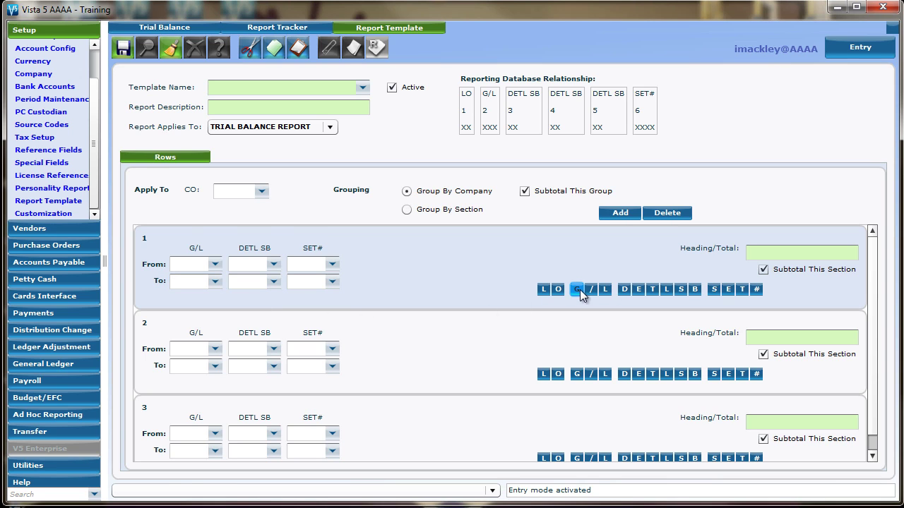
pyautogui.click(621, 288)
pyautogui.click(788, 251)
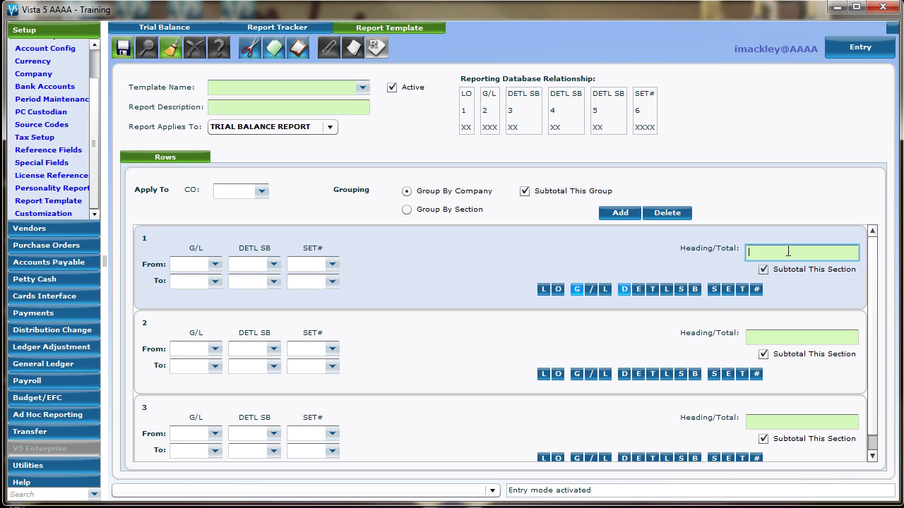
pyautogui.click(150, 30)
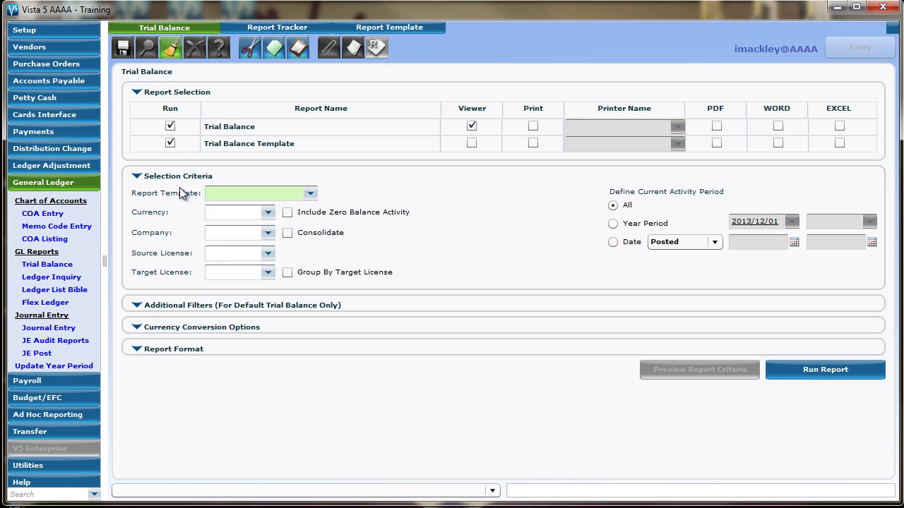
# Clear Run for Trial Balance Template, then review the currency and company criteria.
pyautogui.click(218, 195)
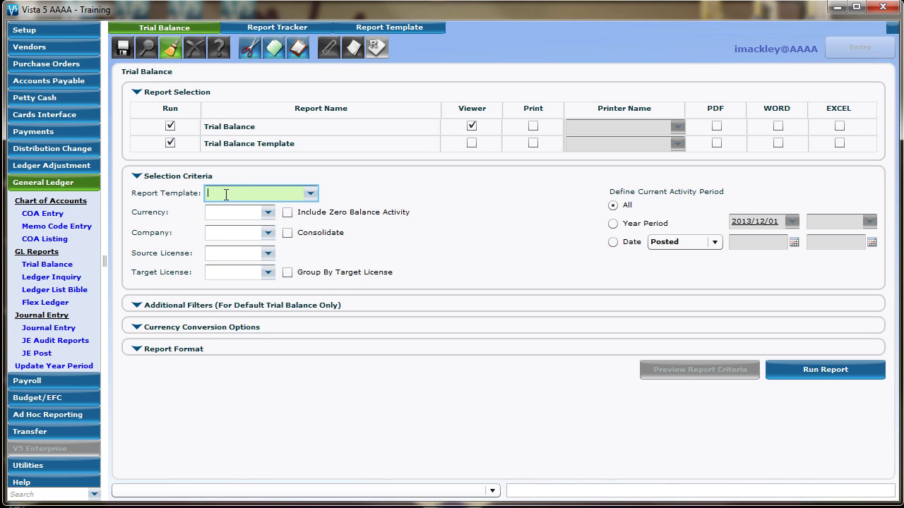
pyautogui.click(172, 144)
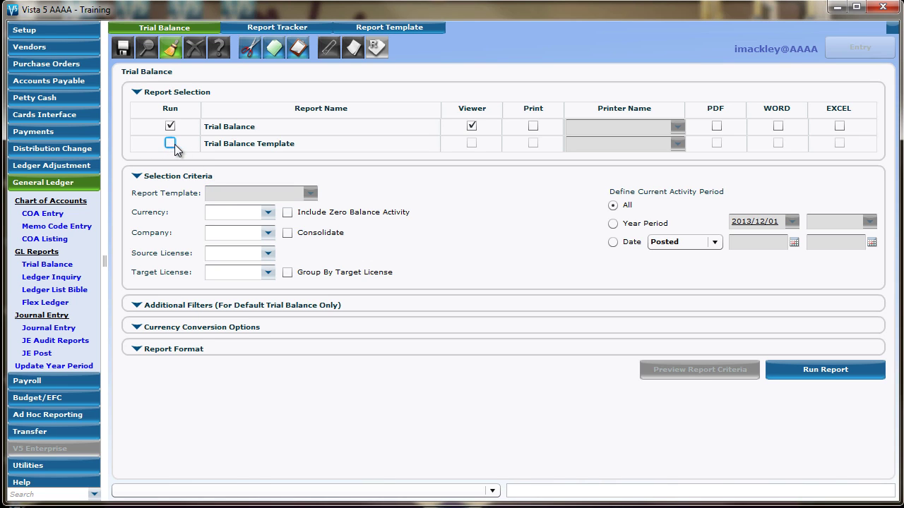
pyautogui.click(233, 211)
pyautogui.click(237, 231)
# Review the source and target license criteria and the All activity period option.
pyautogui.press('Tab')
pyautogui.hotkey('shift', 'Tab')
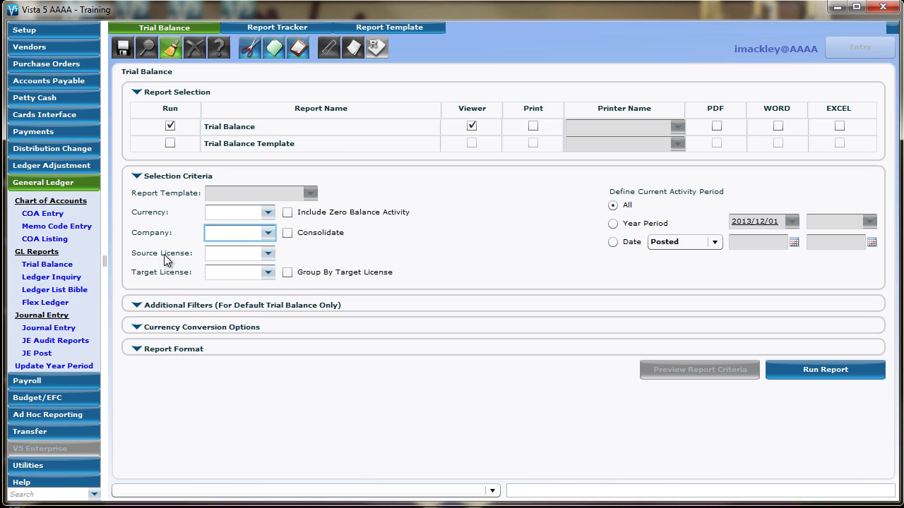
pyautogui.click(214, 252)
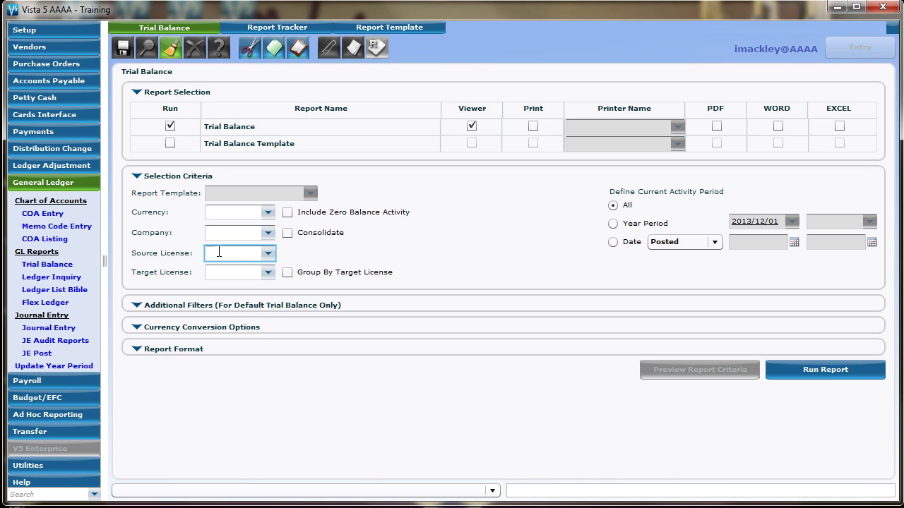
pyautogui.click(220, 272)
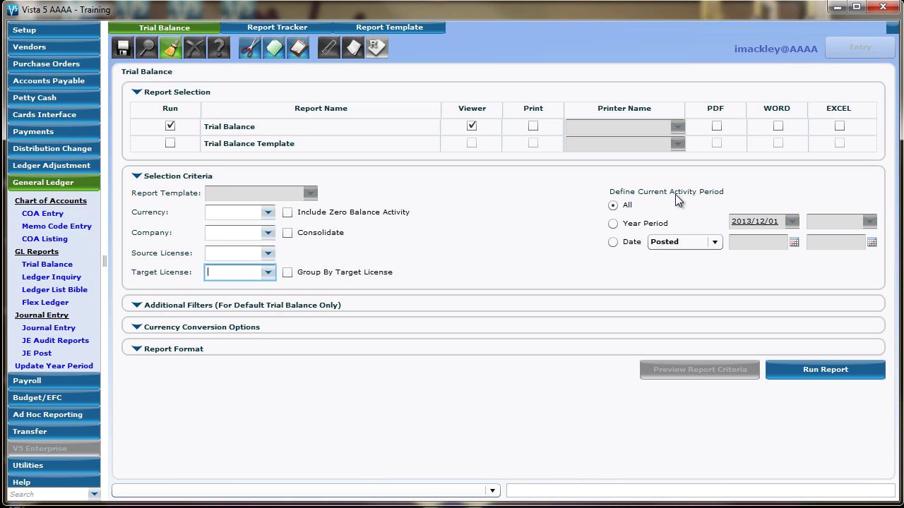
pyautogui.click(612, 206)
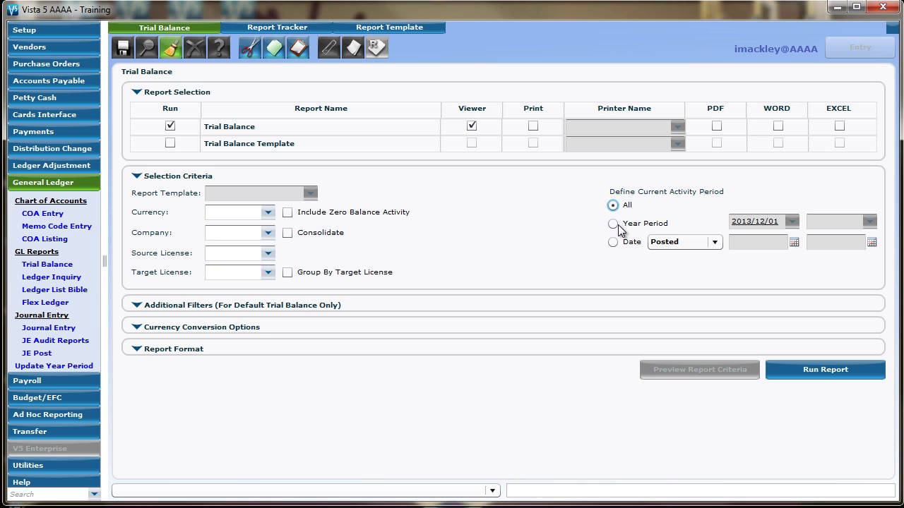
# After trying the Date and Posted options, set the activity period to Year Period starting 2013/12/01.
pyautogui.click(614, 225)
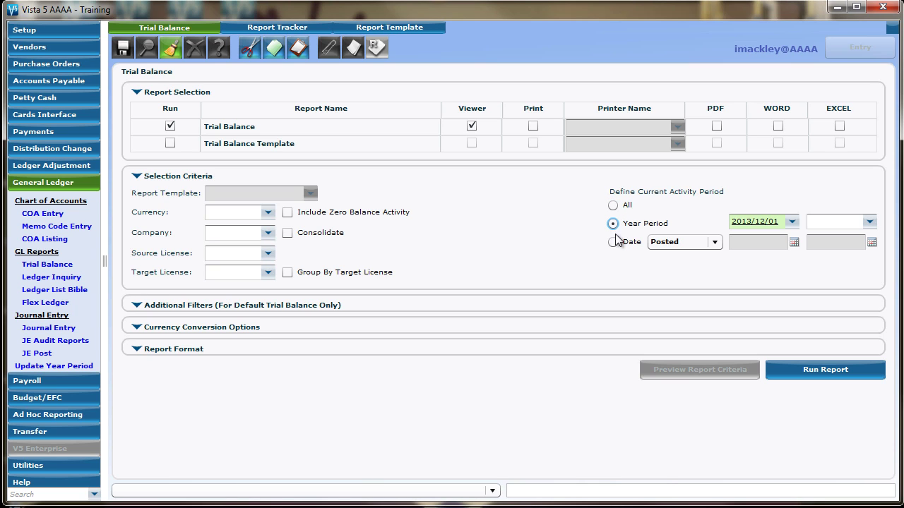
pyautogui.click(613, 241)
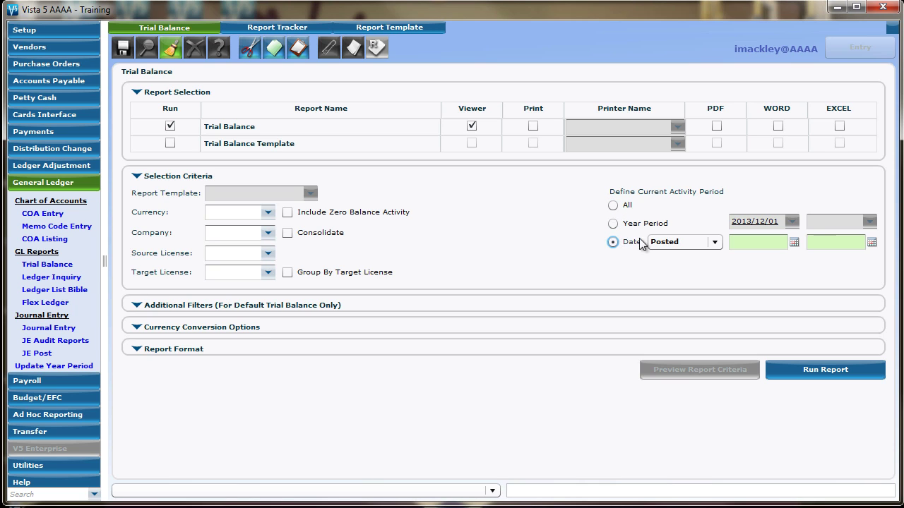
pyautogui.click(699, 241)
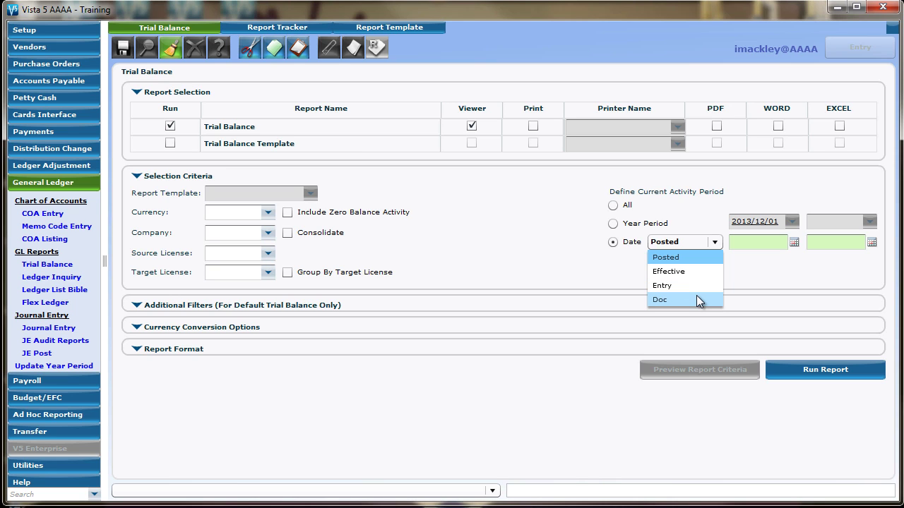
pyautogui.click(624, 225)
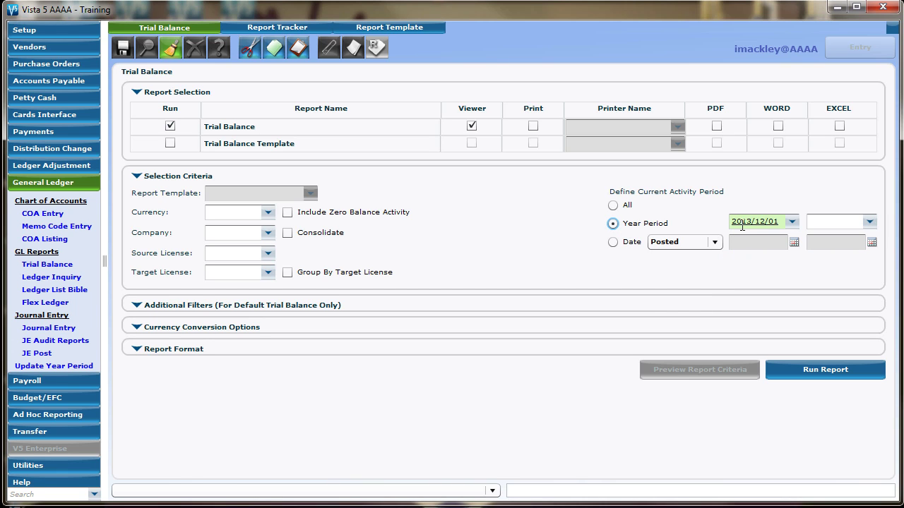
pyautogui.click(139, 306)
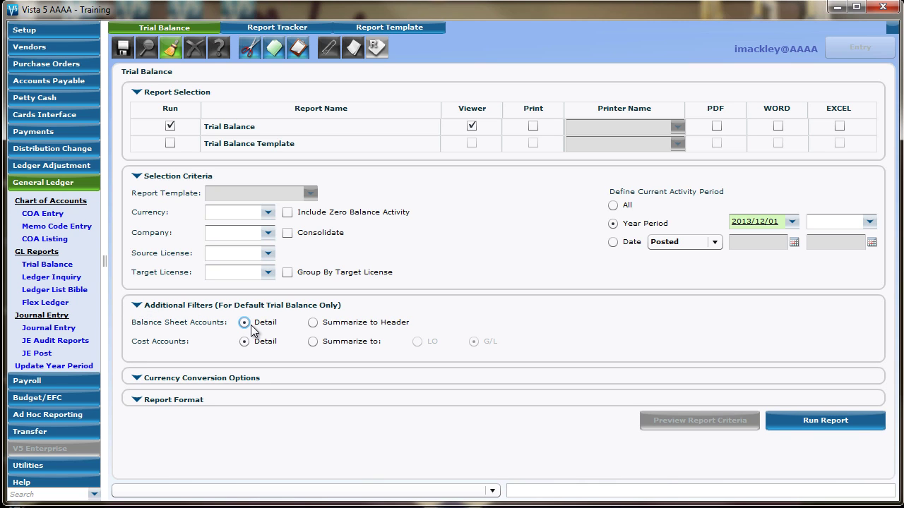
pyautogui.click(313, 323)
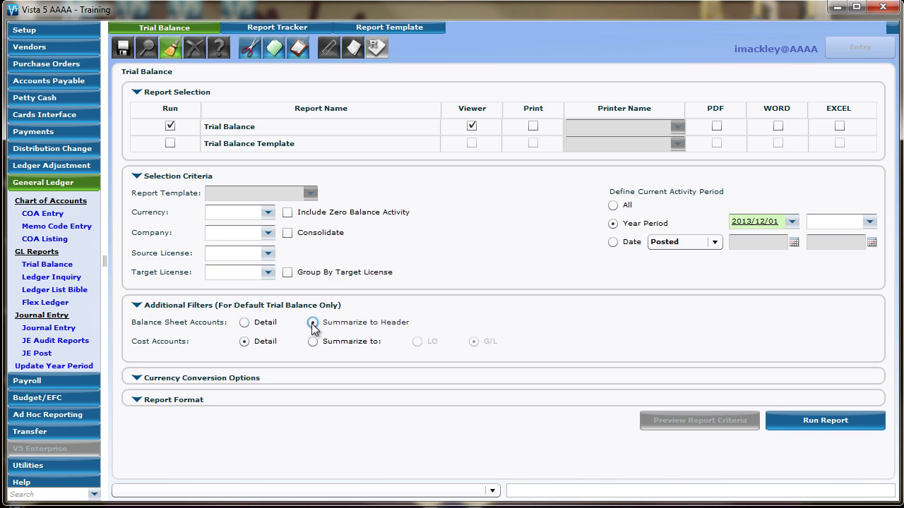
pyautogui.click(245, 323)
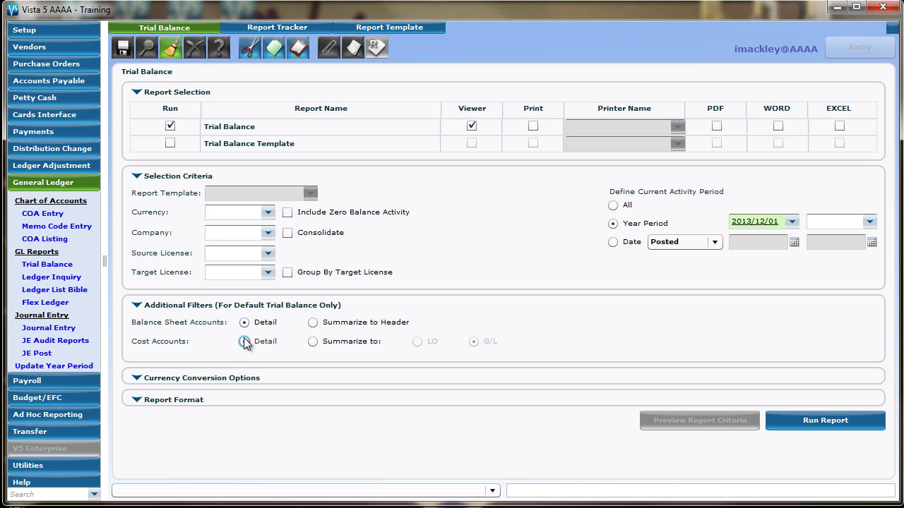
pyautogui.click(315, 342)
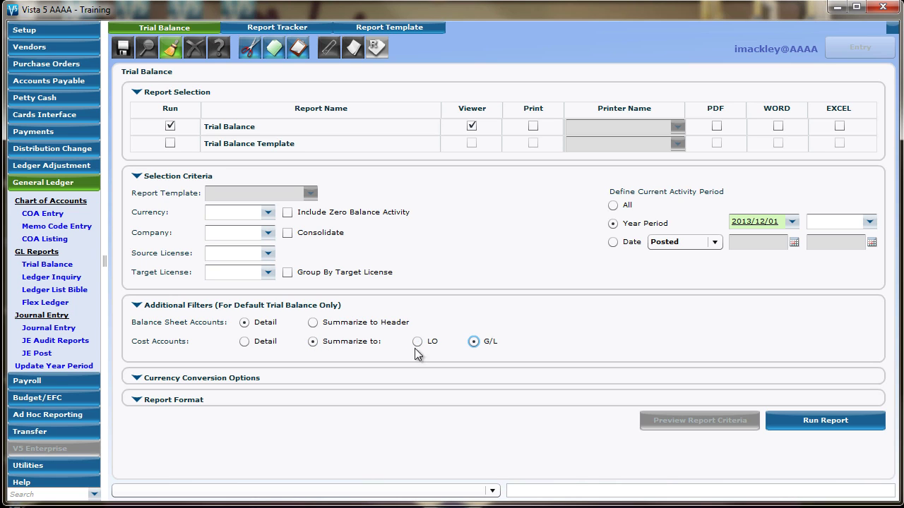
pyautogui.click(247, 342)
pyautogui.click(137, 306)
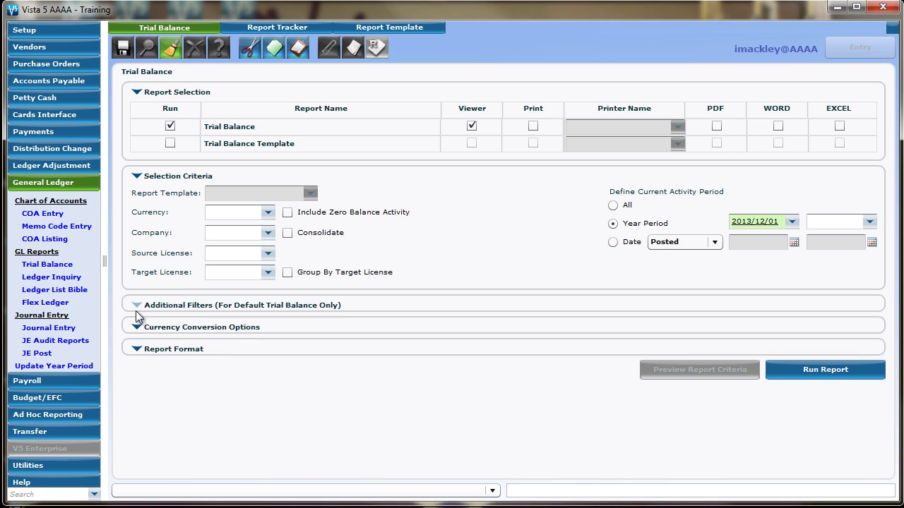
# Review the Currency Conversion Options, keeping amounts in native currency rather than base currency.
pyautogui.click(138, 329)
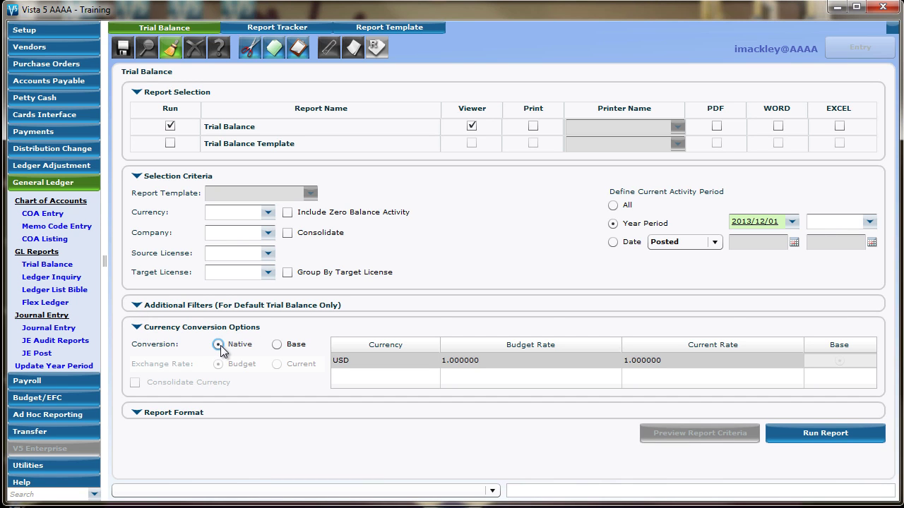
pyautogui.click(277, 345)
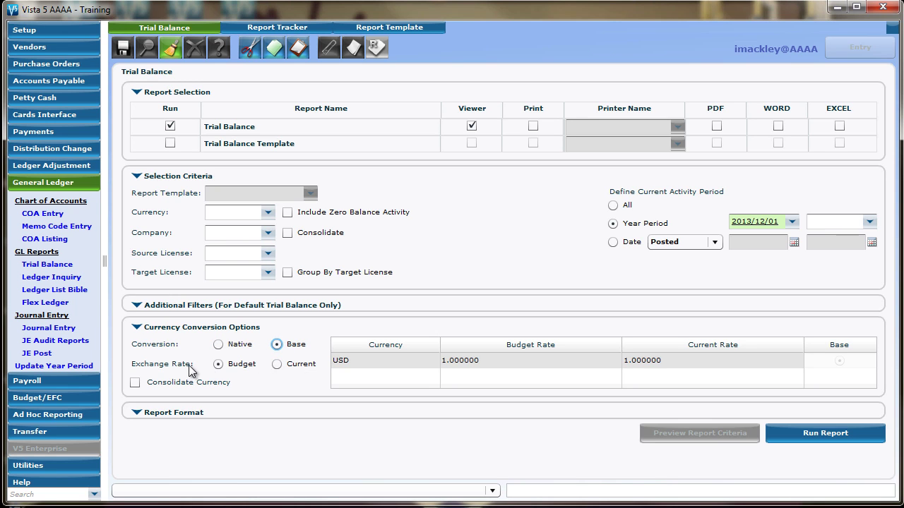
pyautogui.click(218, 344)
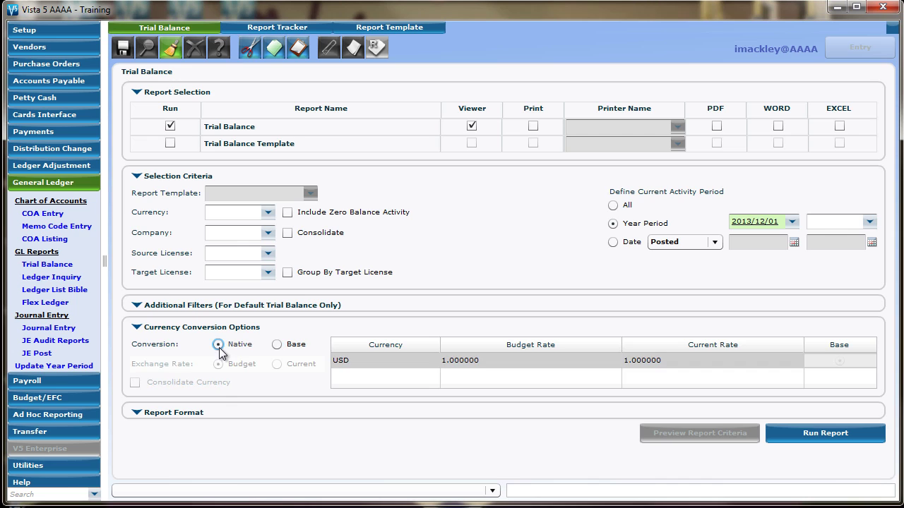
pyautogui.click(136, 327)
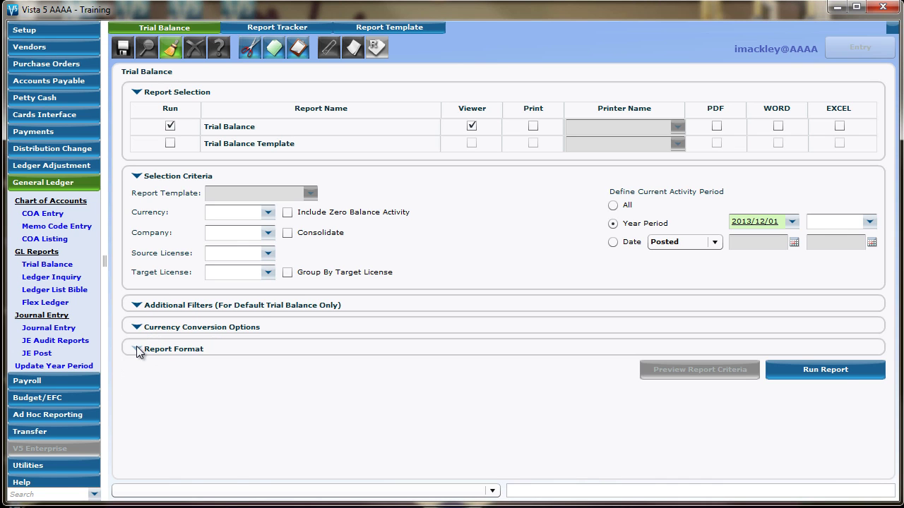
# Review the Report Format options and run the Trial Balance report into Report Tracker.
pyautogui.click(137, 348)
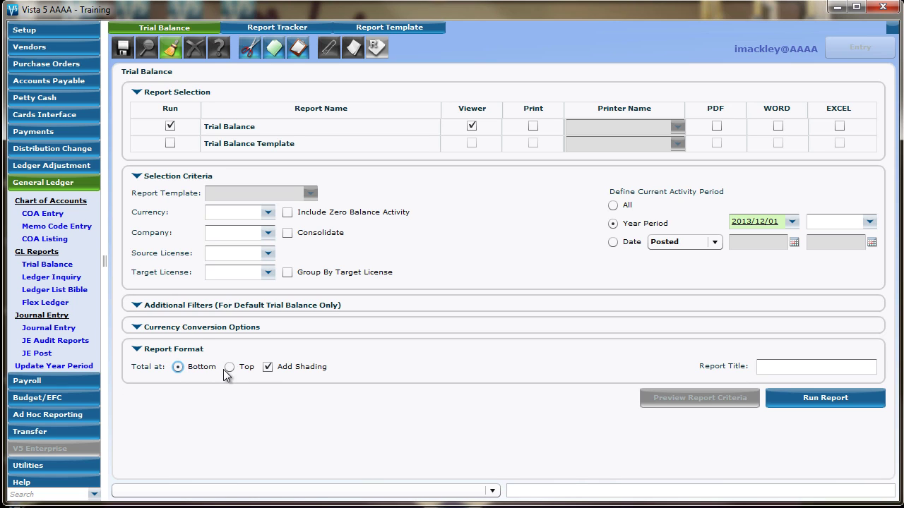
pyautogui.press('Tab')
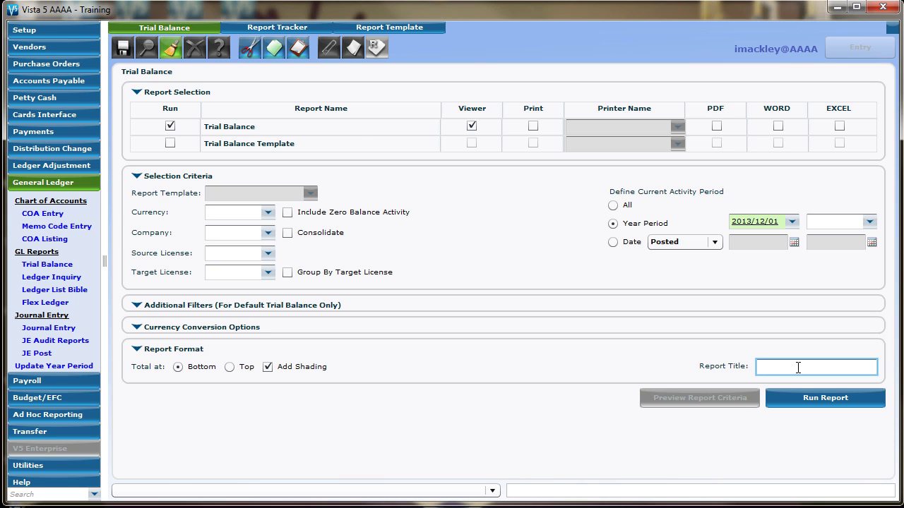
pyautogui.click(783, 402)
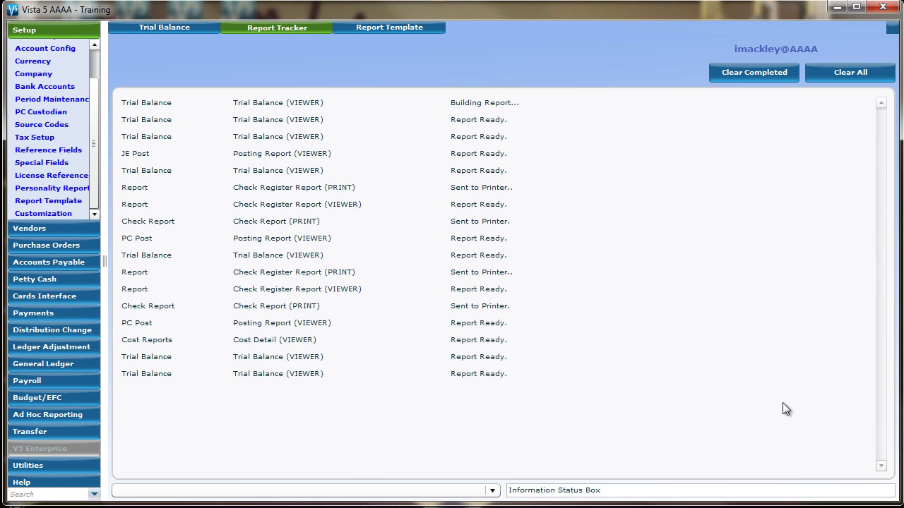